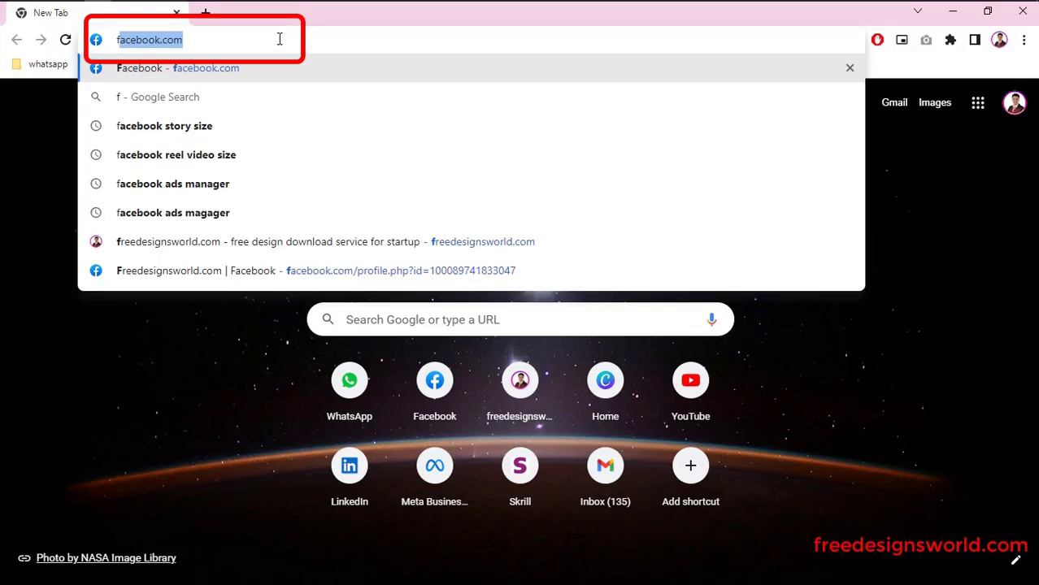
# - Go to freedesignsworld.com and open its free downloads page
pyautogui.write('re')
pyautogui.press('Return')
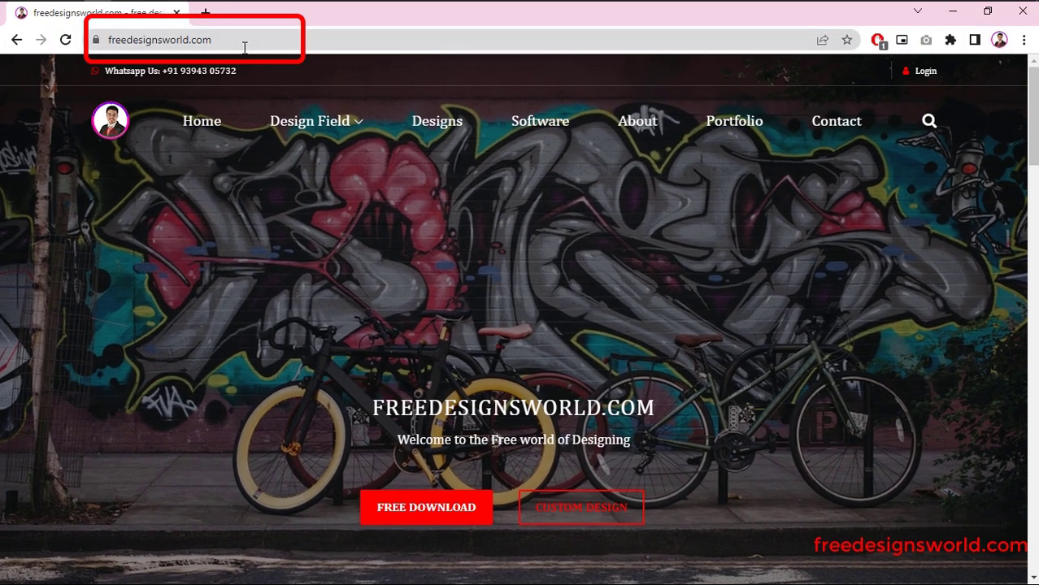
pyautogui.click(165, 47)
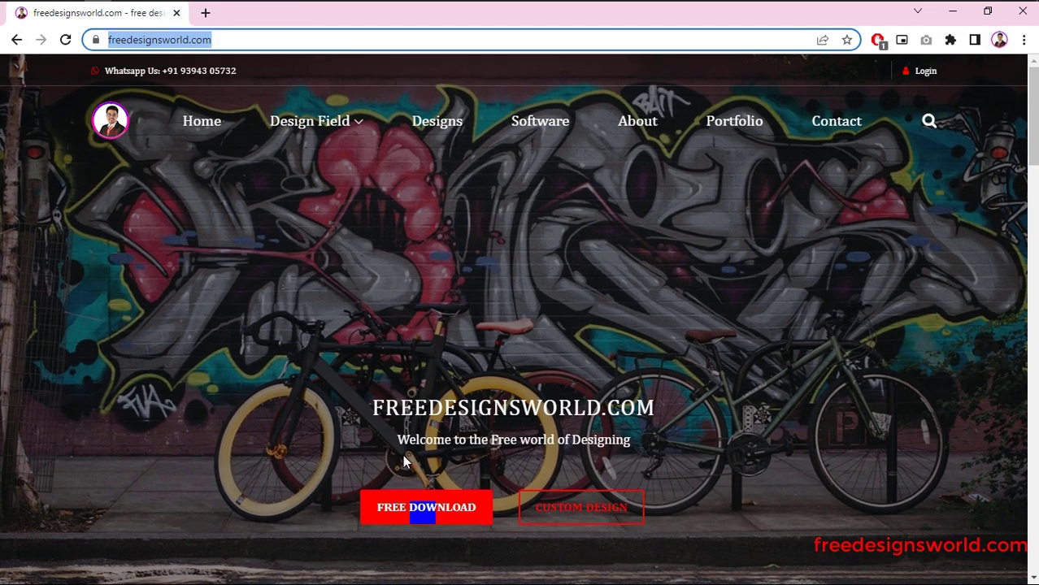
pyautogui.click(416, 507)
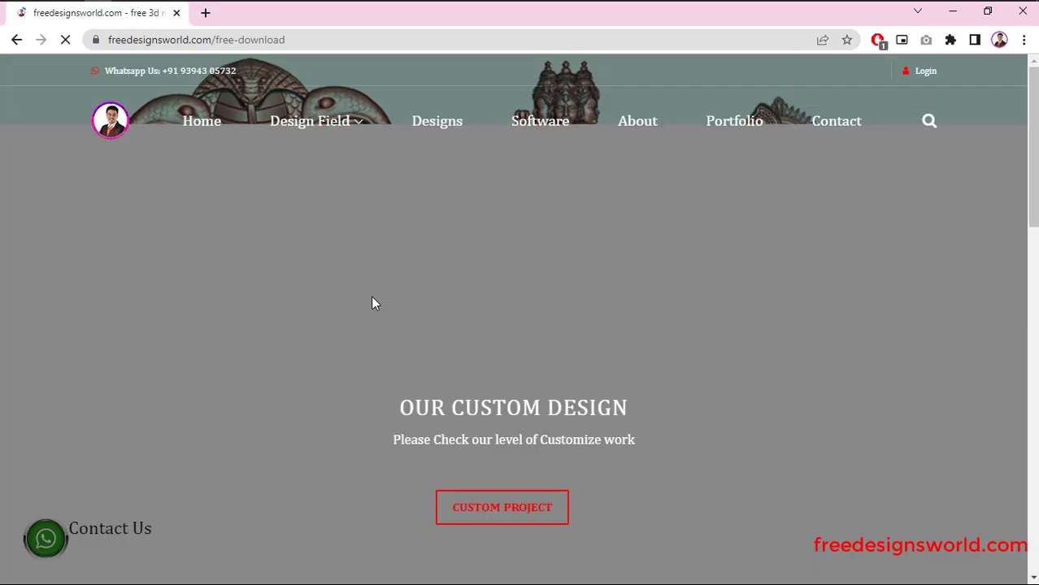
# - Scroll down the downloads list and open the Lord Krishna design page
pyautogui.scroll(-5, 402, 303)
pyautogui.scroll(-1, 400, 302)
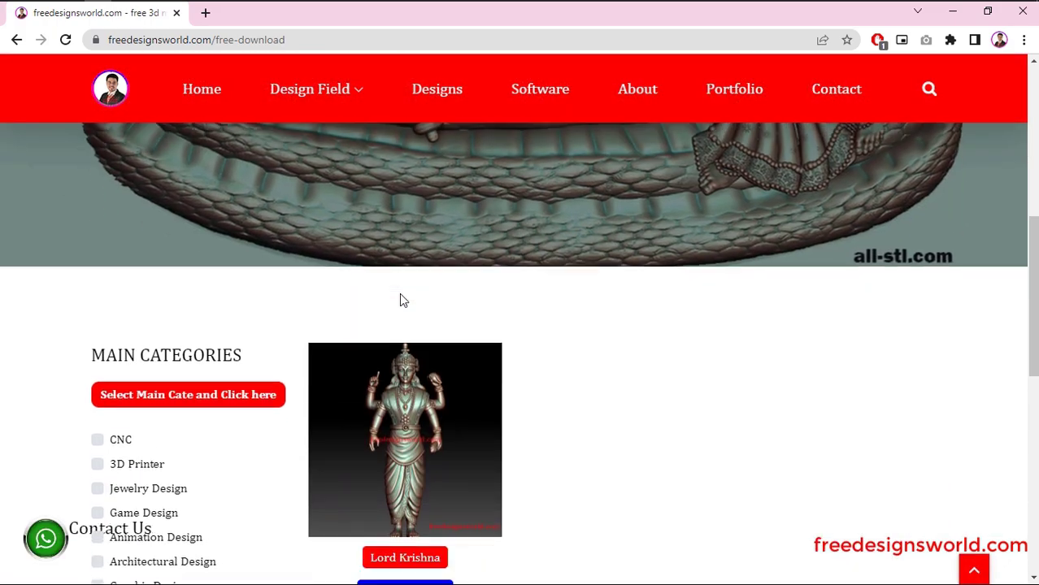
pyautogui.scroll(-1, 399, 299)
pyautogui.scroll(-1, 487, 342)
pyautogui.click(376, 374)
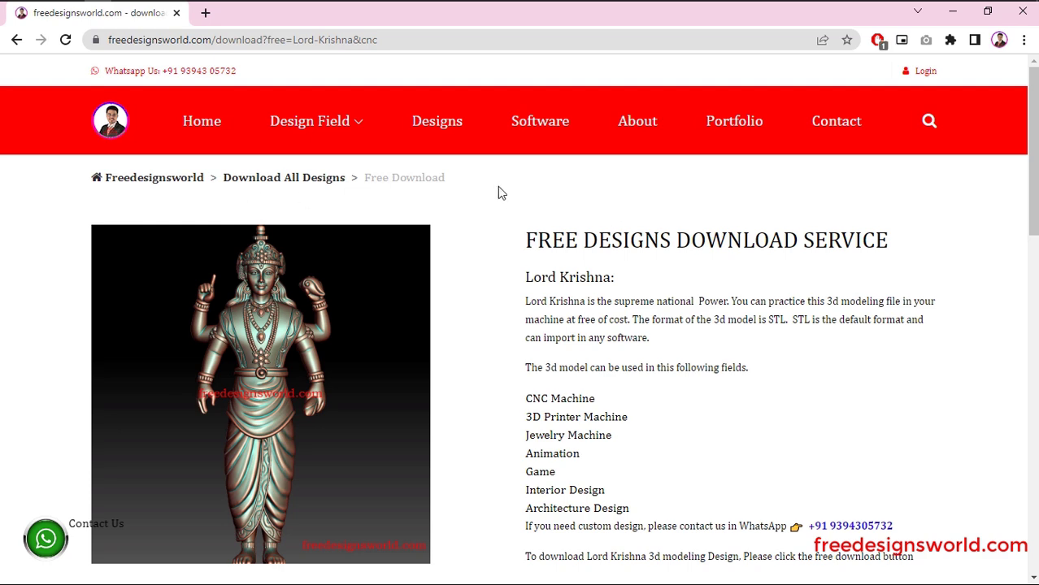
pyautogui.scroll(-4, 614, 288)
pyautogui.scroll(2, 642, 322)
pyautogui.scroll(1, 667, 358)
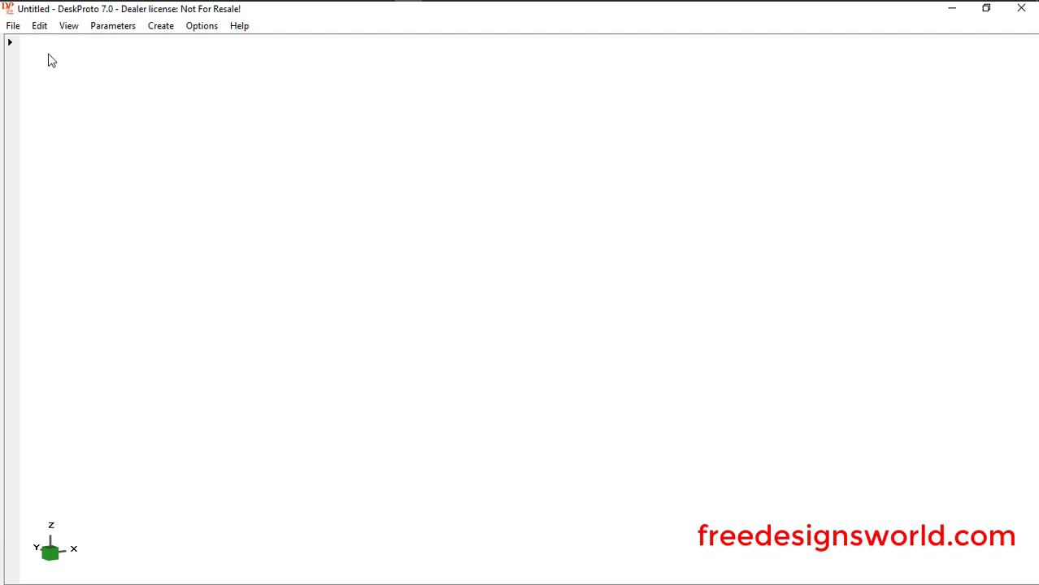
pyautogui.click(14, 28)
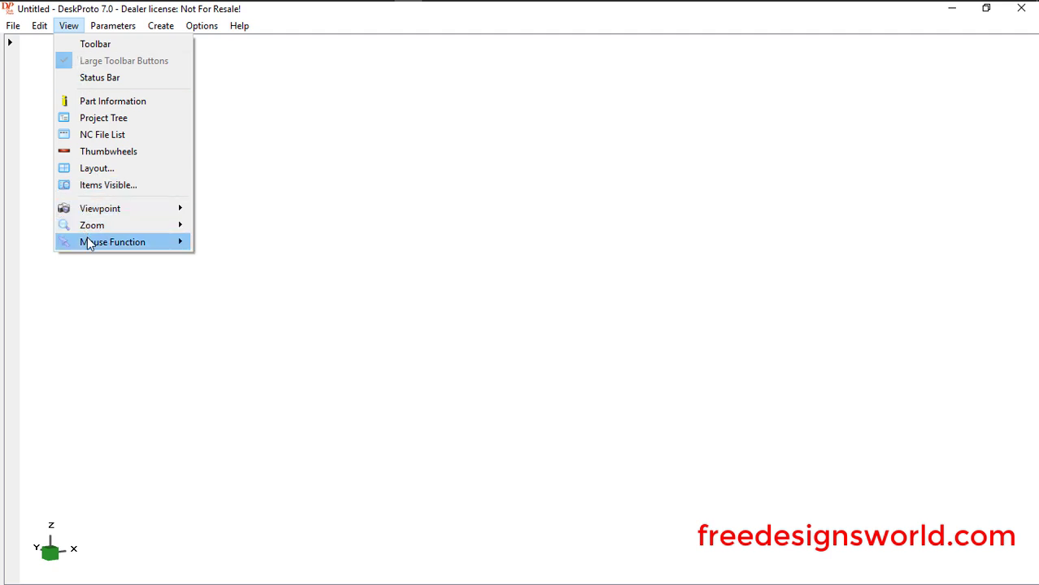
pyautogui.click(103, 29)
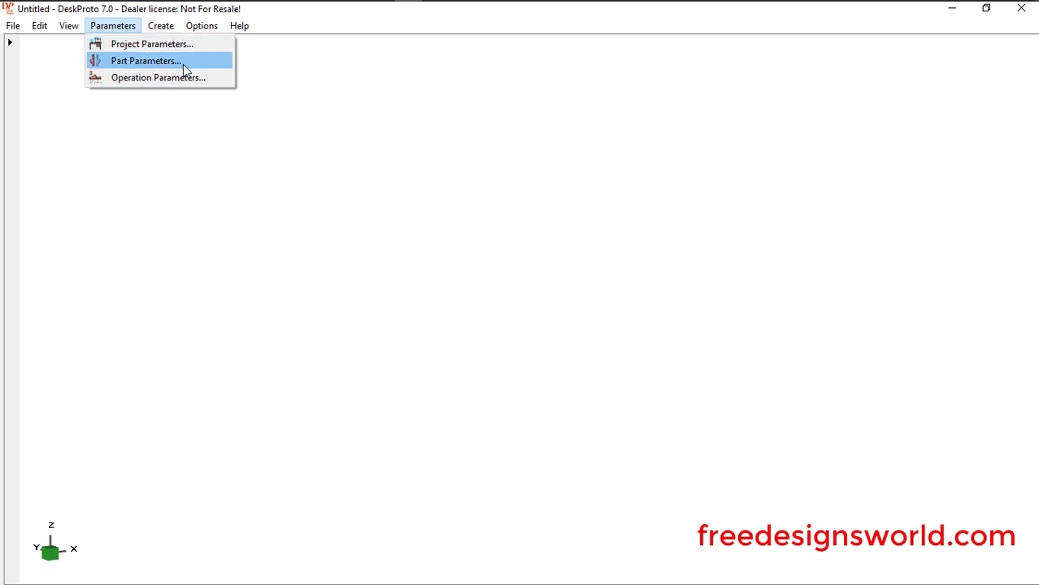
pyautogui.click(161, 28)
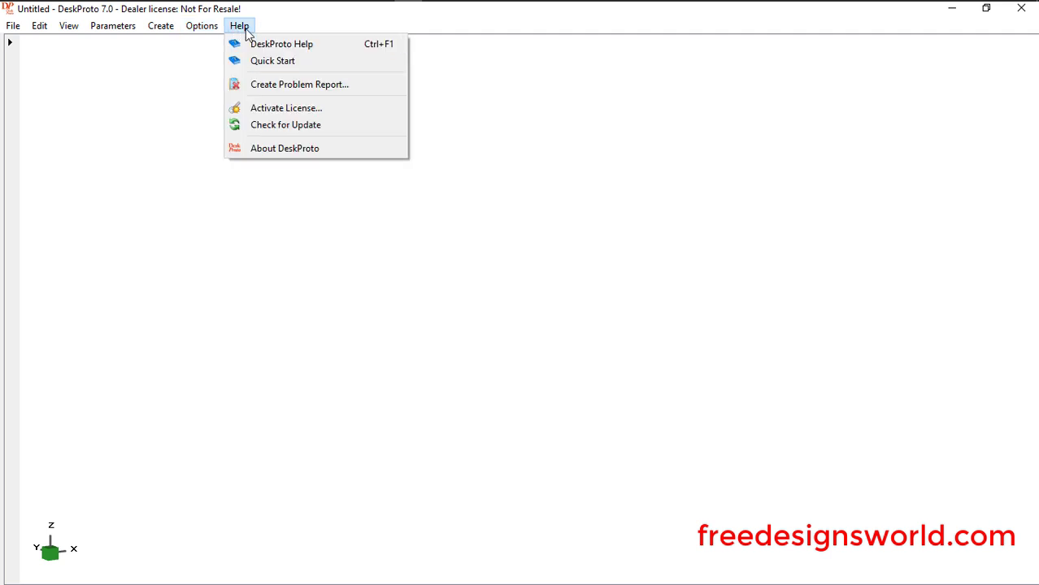
pyautogui.moveTo(239, 26)
pyautogui.click(10, 33)
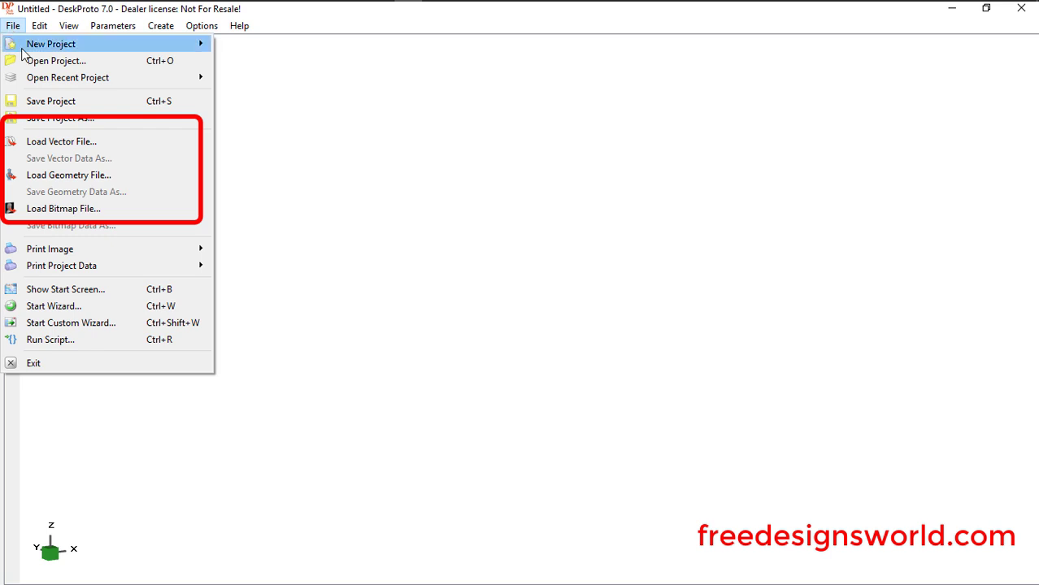
pyautogui.click(11, 29)
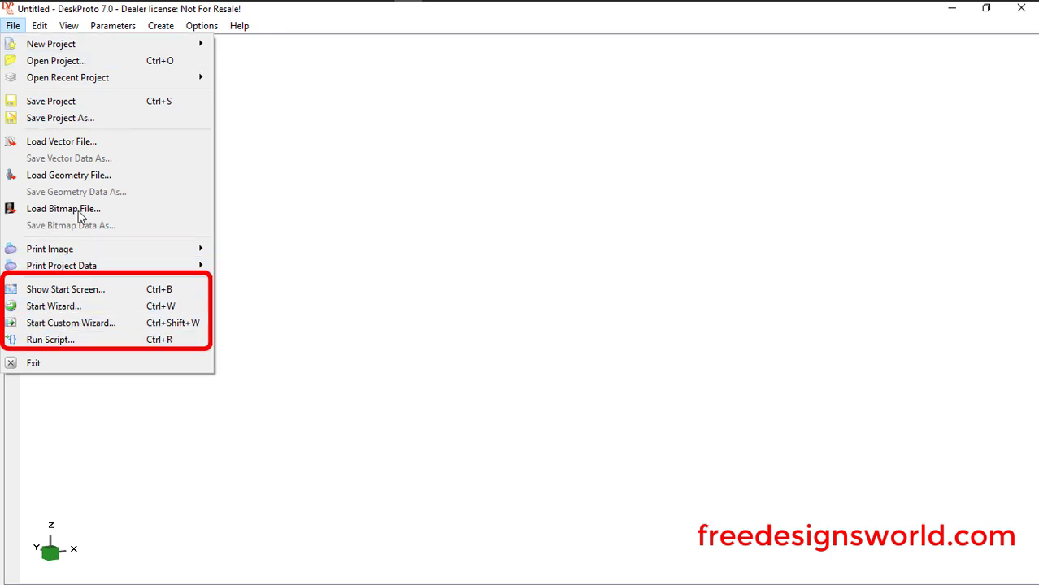
# - Show the toolbar, status bar and Part Information panel
pyautogui.click(65, 31)
pyautogui.click(65, 31)
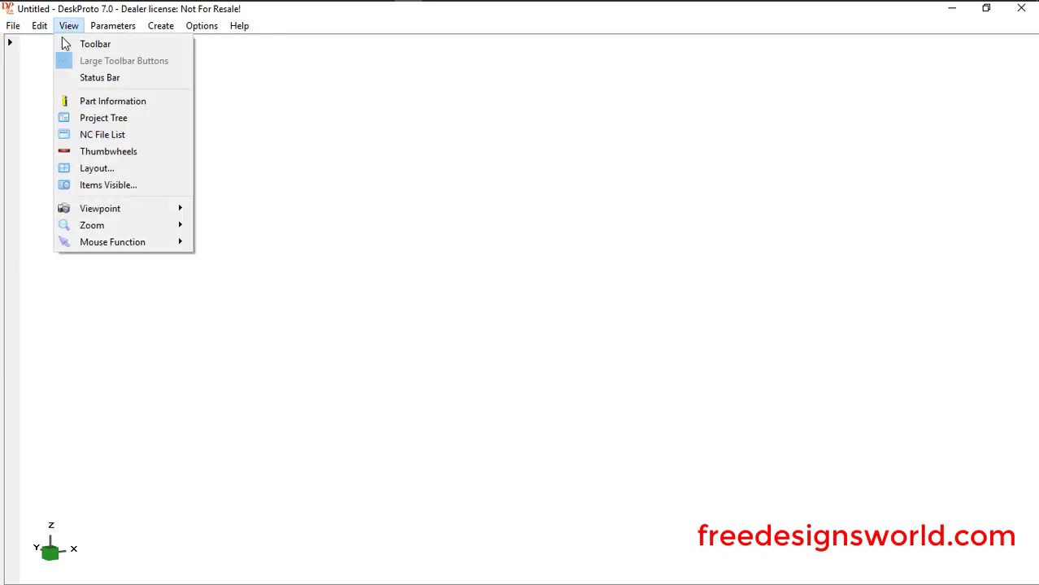
pyautogui.click(96, 45)
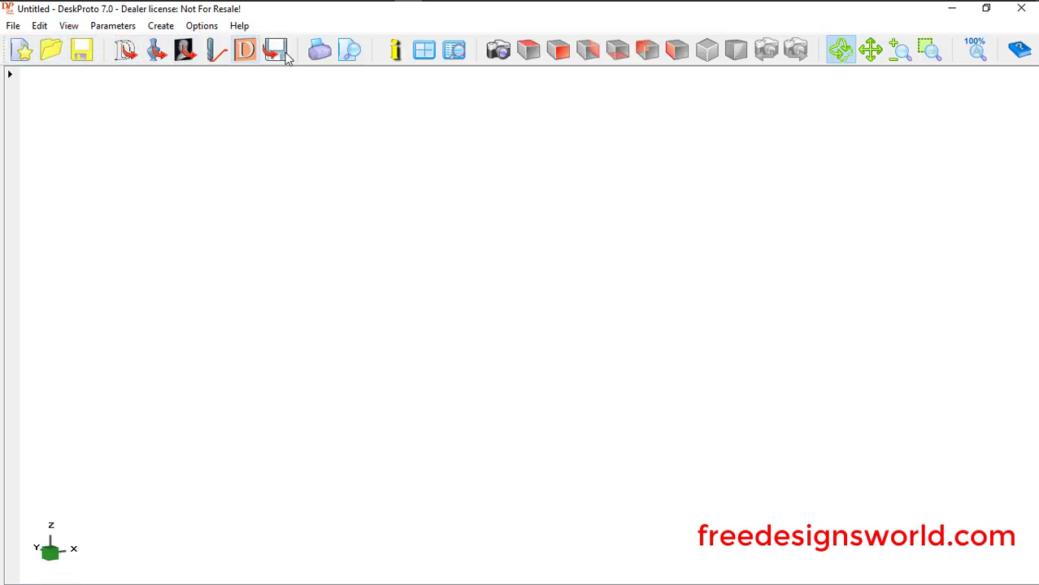
pyautogui.click(68, 26)
pyautogui.click(99, 79)
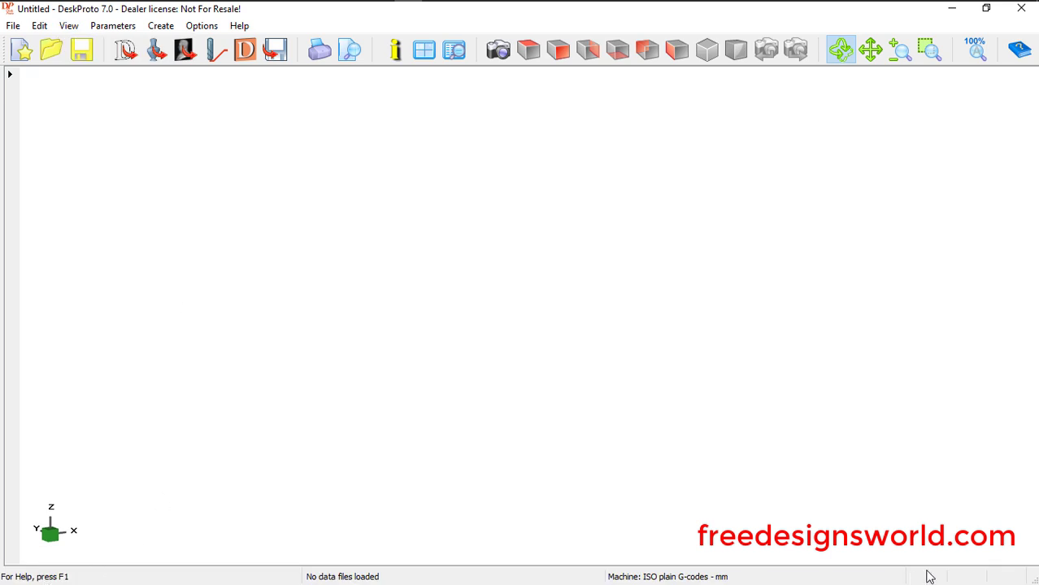
pyautogui.click(68, 25)
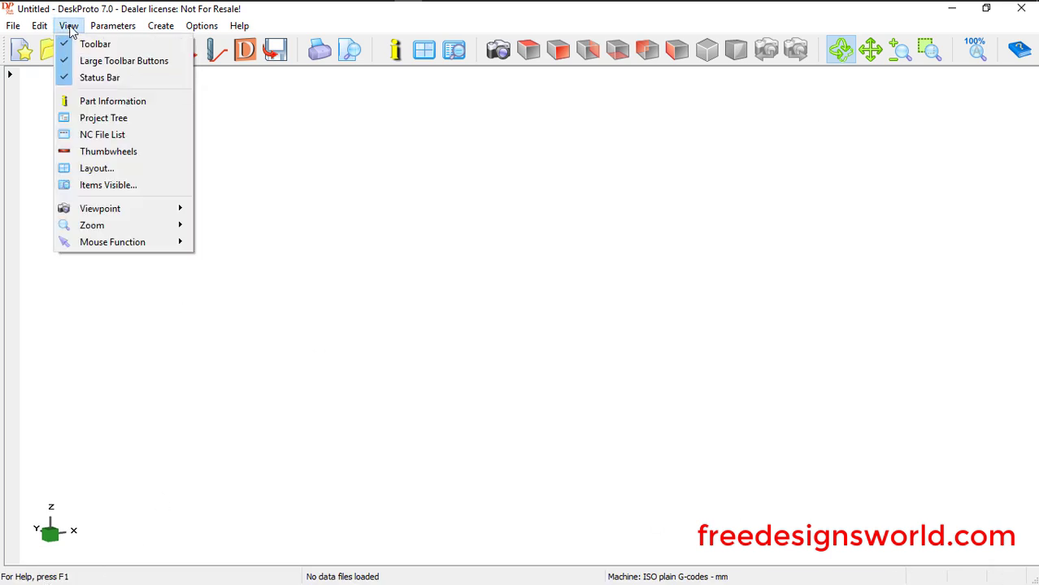
pyautogui.click(99, 100)
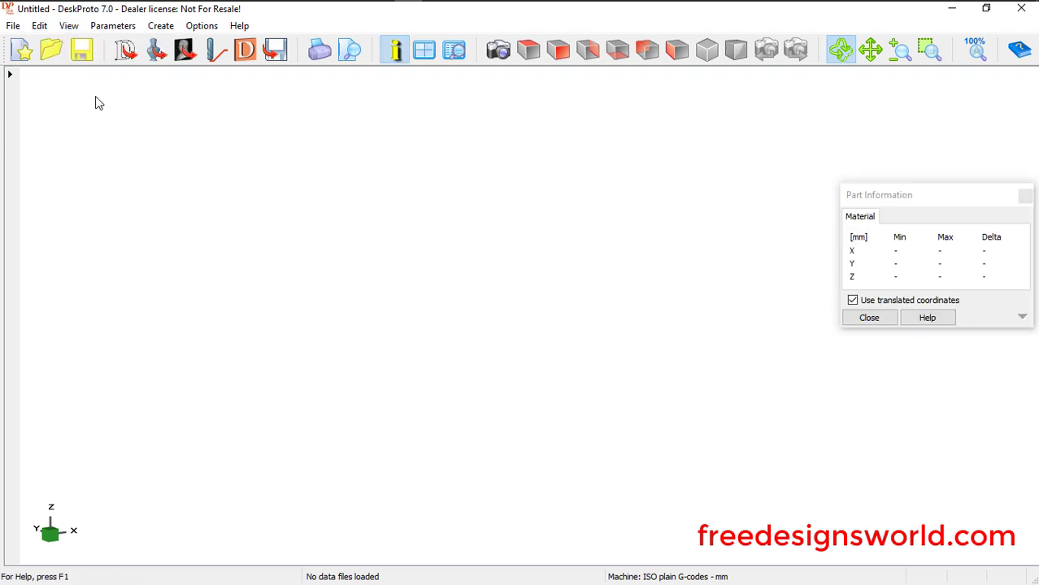
pyautogui.click(945, 184)
# - Show and widen the project tree, show the NC files list, and load the Krishna model
pyautogui.click(69, 25)
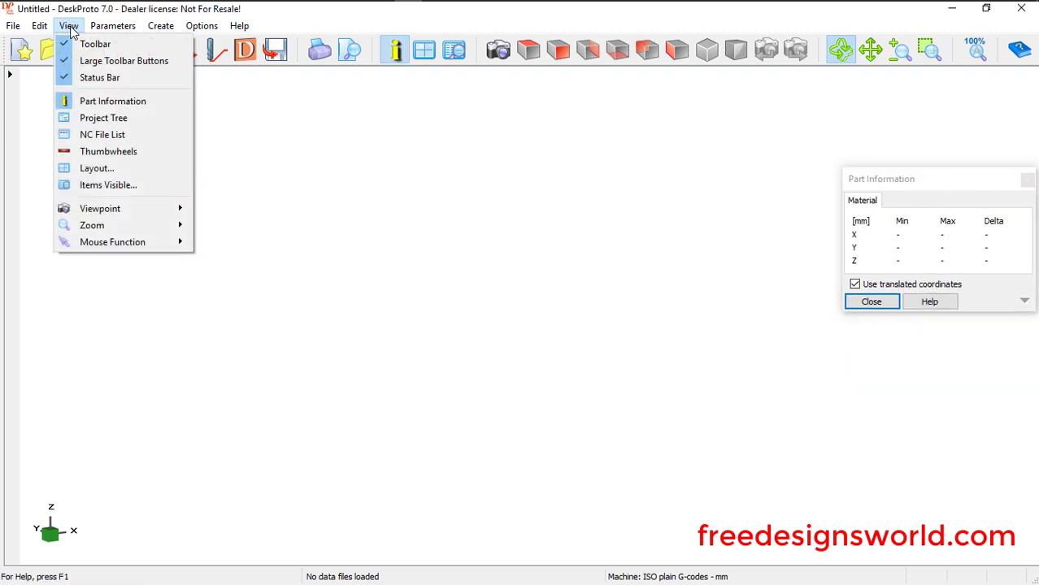
pyautogui.click(100, 119)
pyautogui.moveTo(179, 195); pyautogui.dragTo(196, 198)
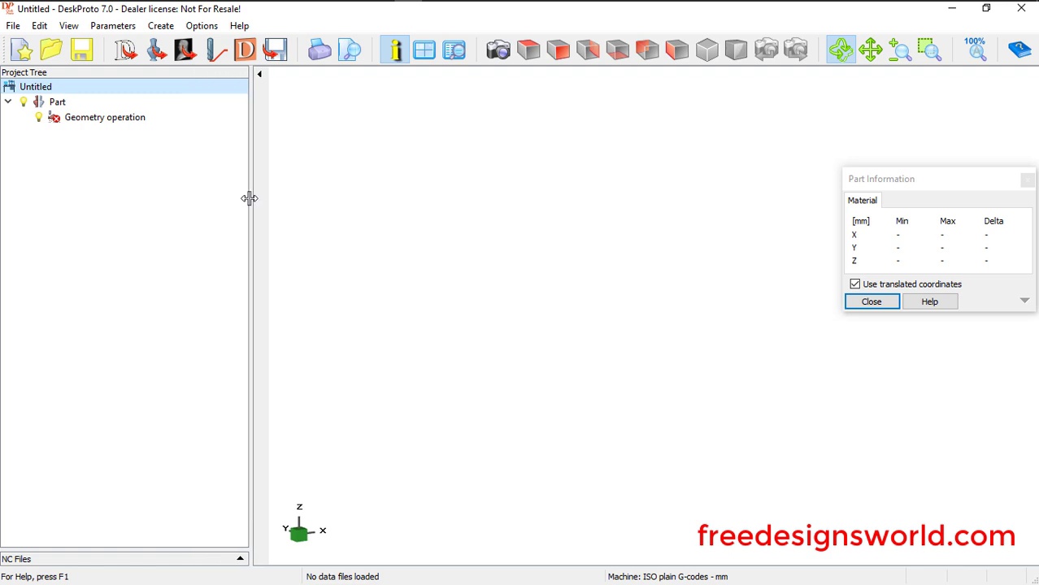
pyautogui.click(68, 25)
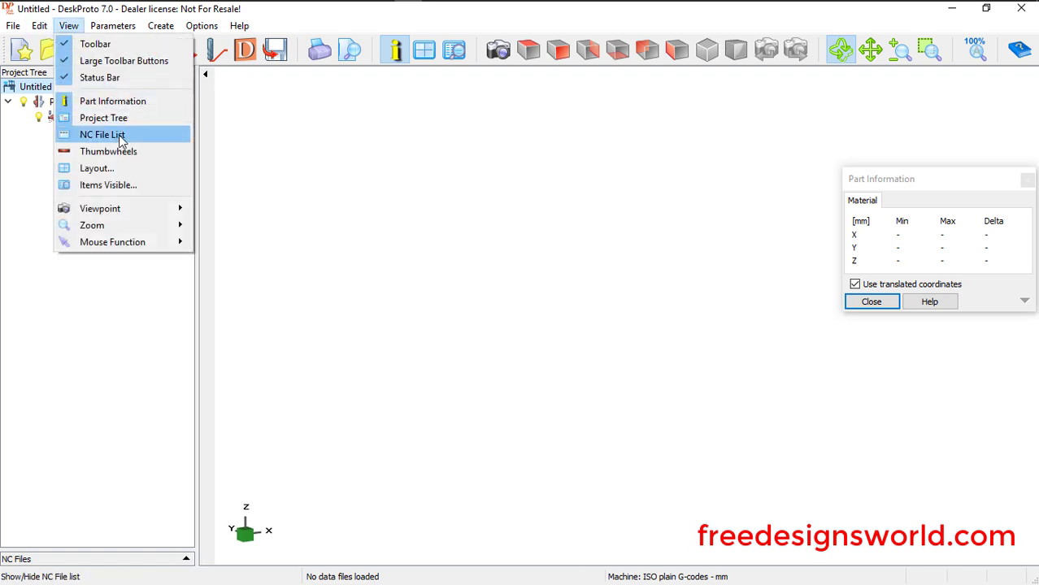
pyautogui.click(121, 137)
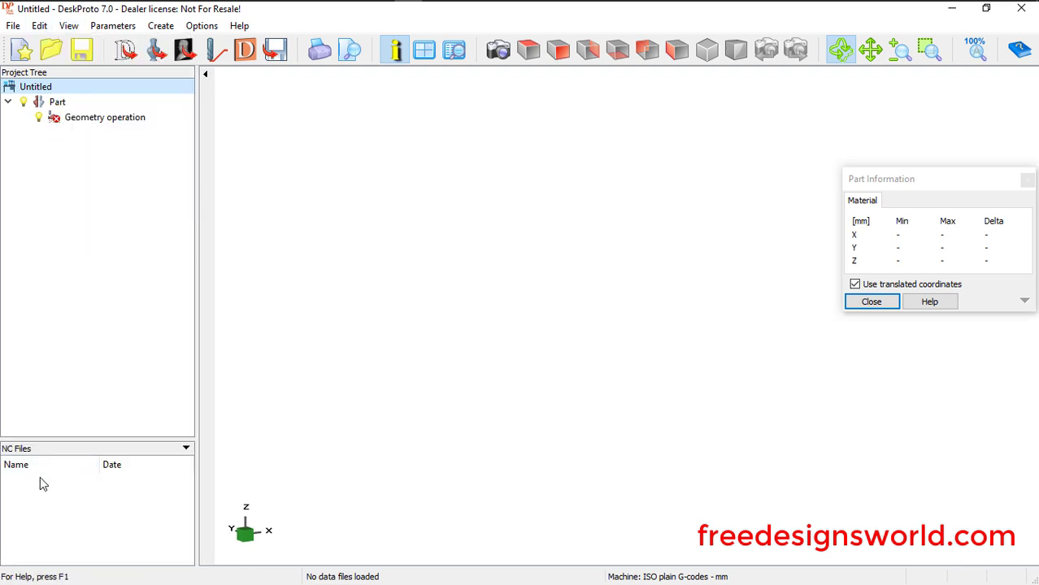
pyautogui.click(126, 61)
# - Zoom in on and tilt the Krishna statue, then bring up the View menu
pyautogui.click(68, 25)
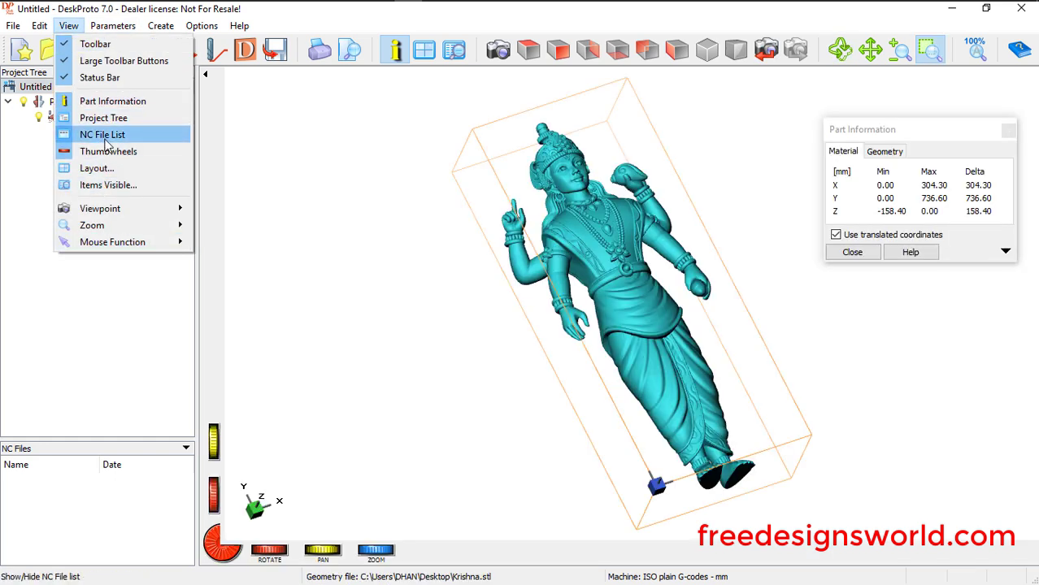
pyautogui.press('Escape')
pyautogui.moveTo(383, 551)
pyautogui.mouseDown()
pyautogui.moveTo(232, 553)
pyautogui.moveTo(244, 551)
pyautogui.mouseUp()
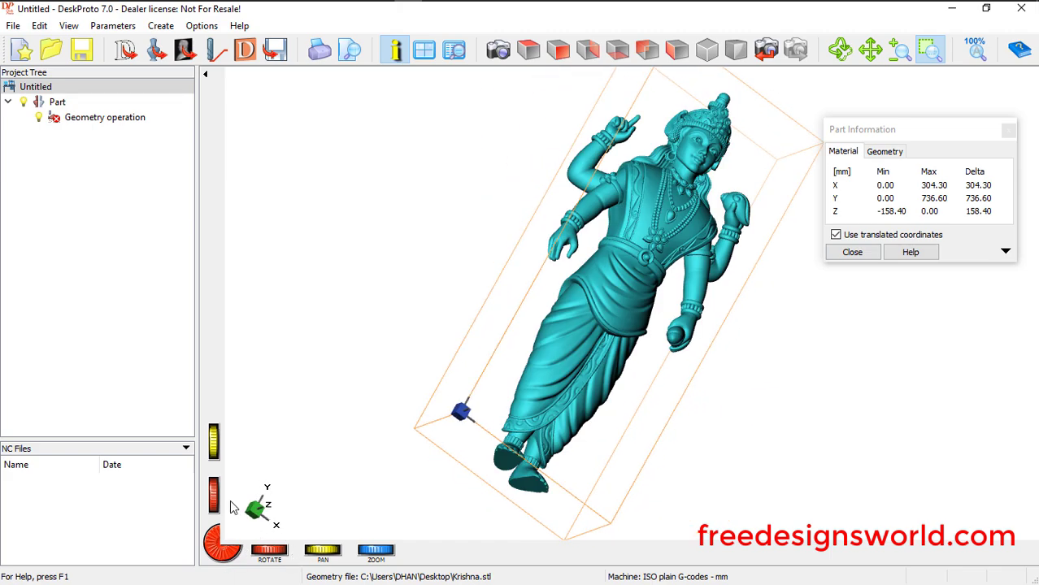
pyautogui.moveTo(213, 438); pyautogui.dragTo(214, 500)
pyautogui.click(68, 26)
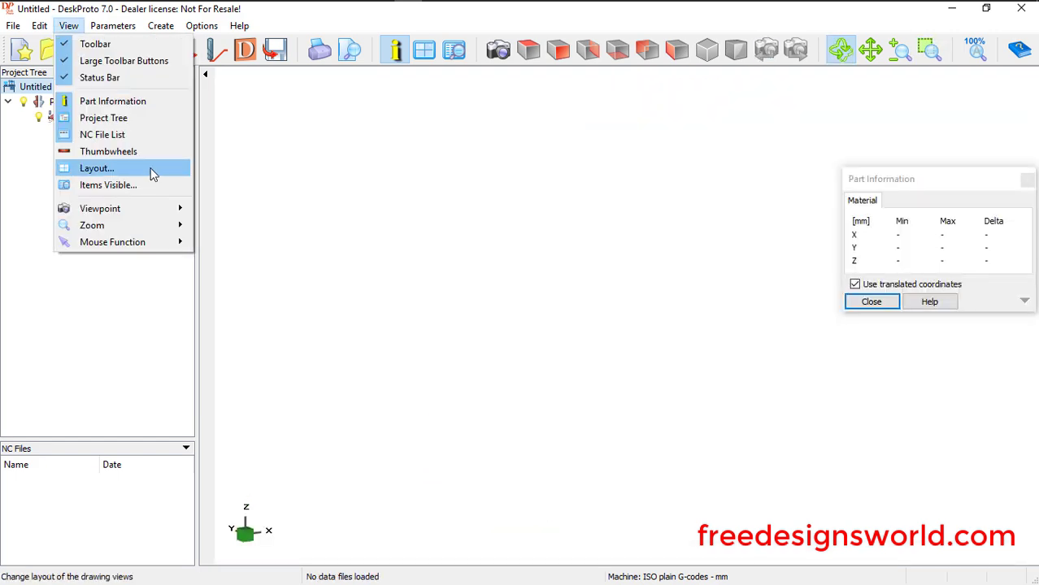
# - Load Krishna.stl as 3D geometry and rotate the statue upright
pyautogui.click(139, 299)
pyautogui.click(126, 50)
pyautogui.click(58, 167)
pyautogui.click(463, 139)
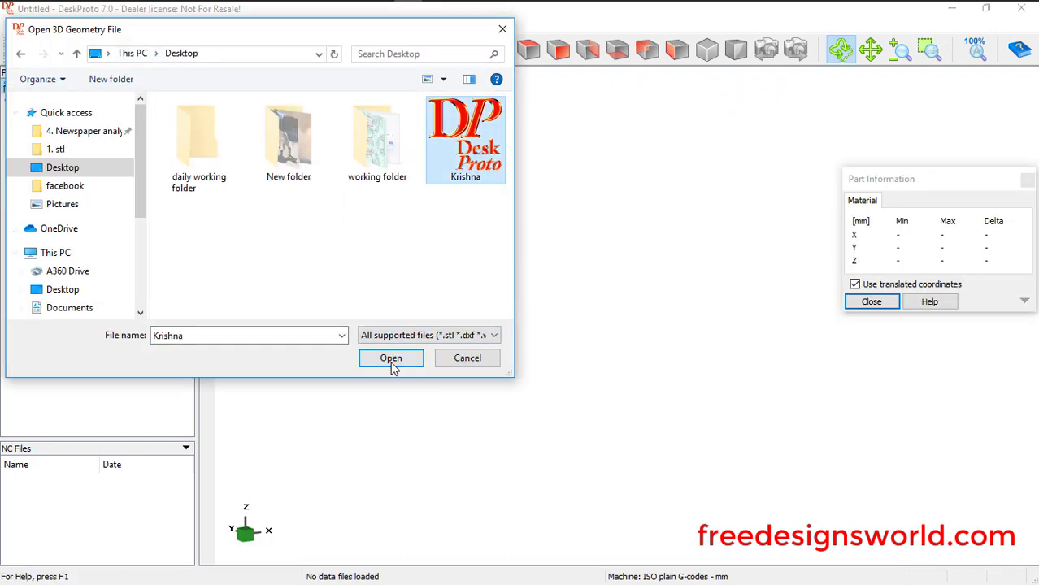
pyautogui.click(392, 365)
pyautogui.moveTo(708, 360); pyautogui.dragTo(699, 309)
# - Try the 2x2 four-view layout, then the 3+1 views layout
pyautogui.click(68, 25)
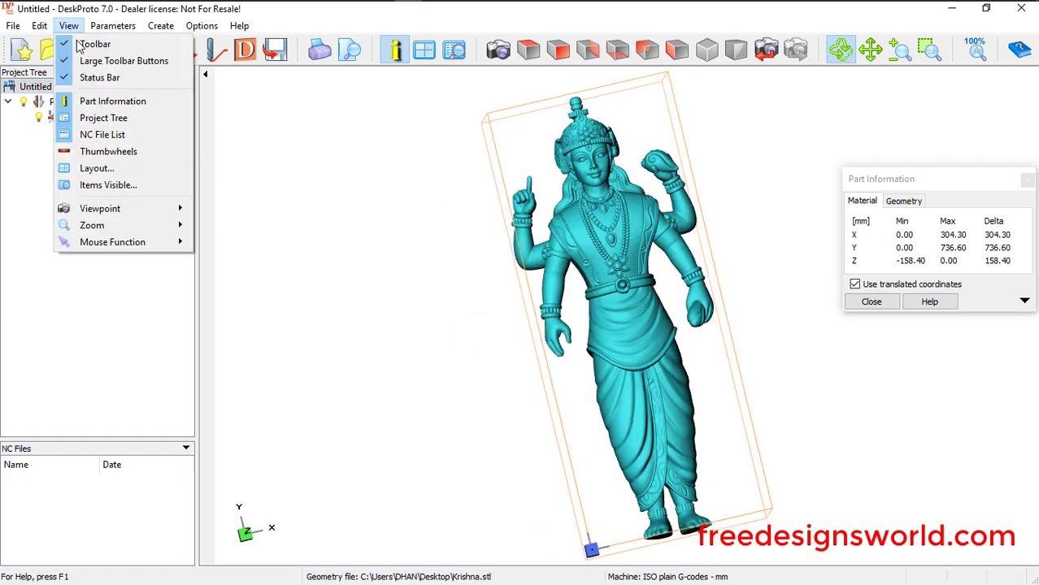
pyautogui.click(108, 166)
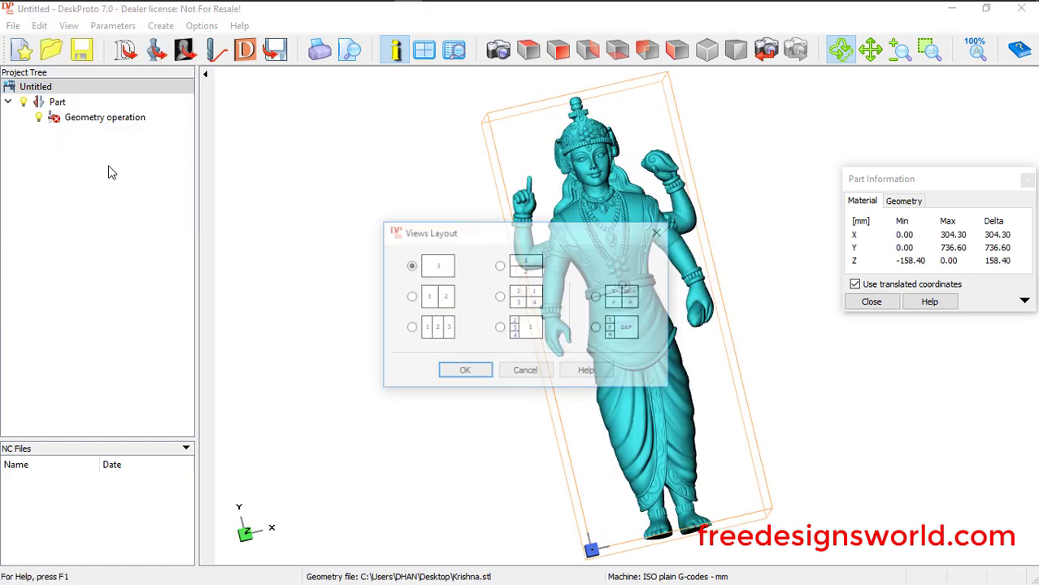
pyautogui.click(597, 297)
pyautogui.click(479, 373)
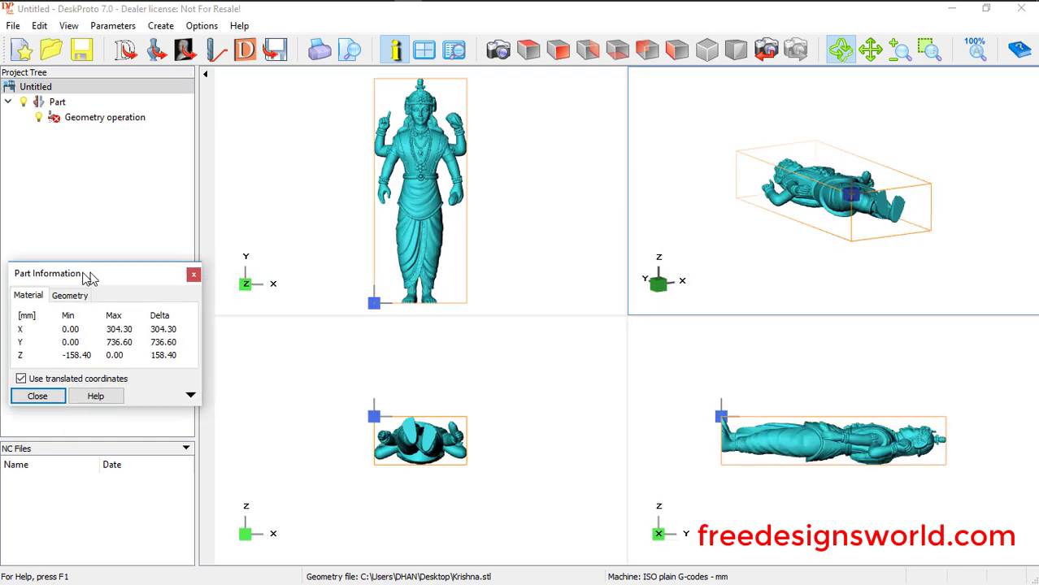
pyautogui.click(68, 25)
pyautogui.click(106, 184)
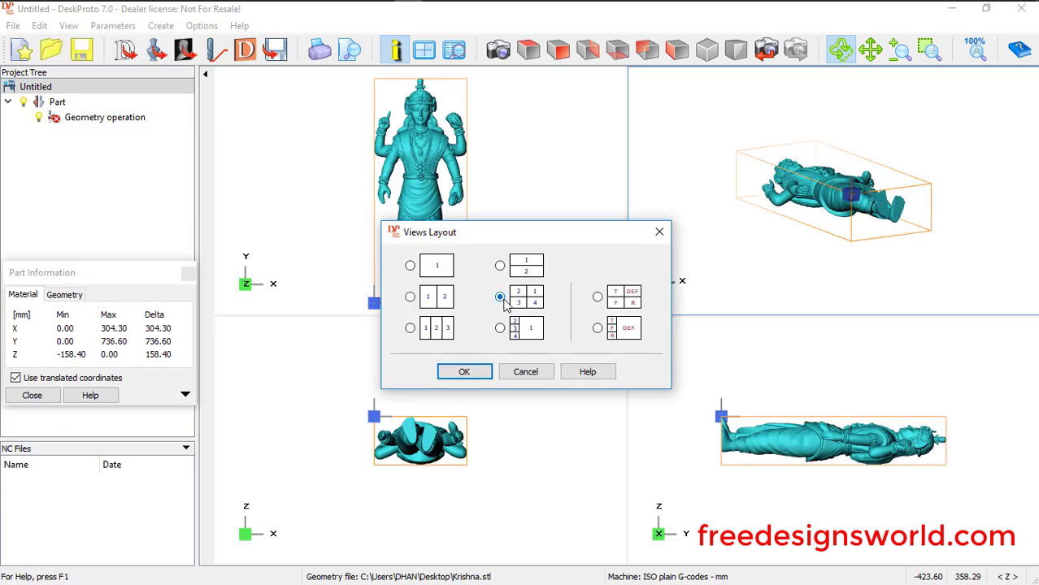
pyautogui.click(499, 328)
pyautogui.click(464, 371)
# - Switch the drawing views layout to a single large view
pyautogui.click(68, 25)
pyautogui.click(98, 167)
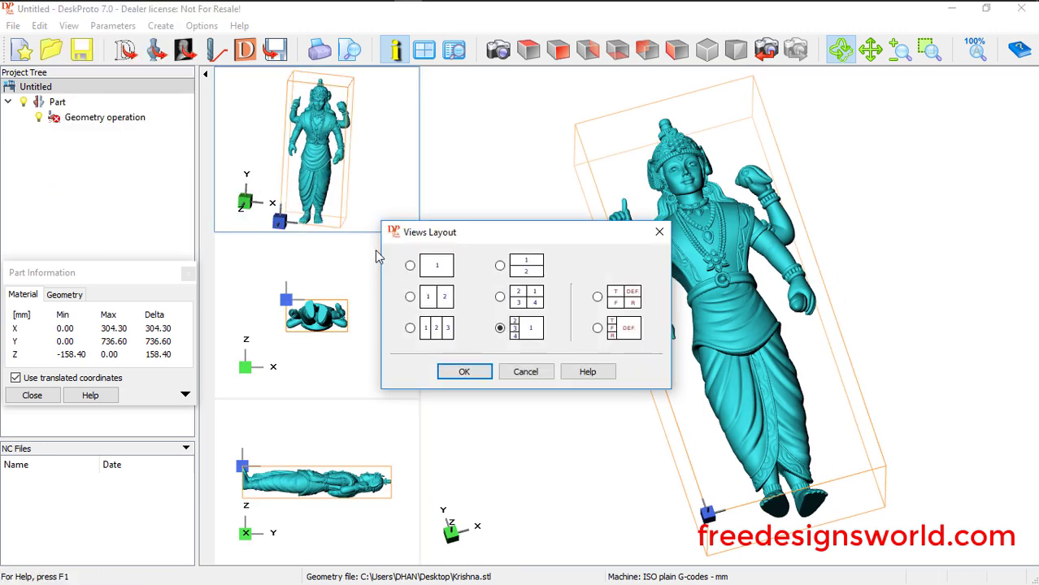
pyautogui.click(409, 265)
pyautogui.click(464, 372)
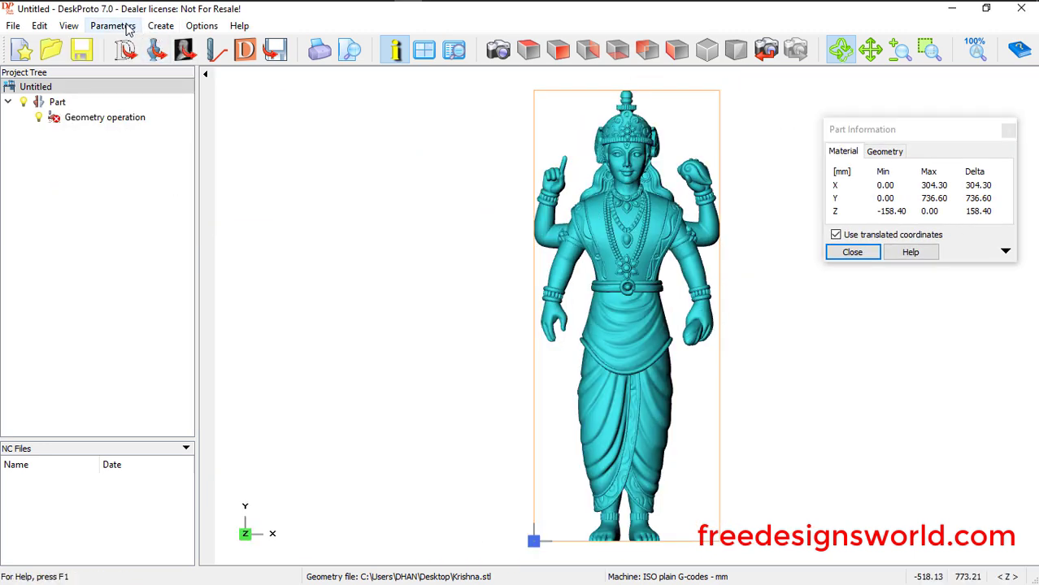
pyautogui.click(125, 29)
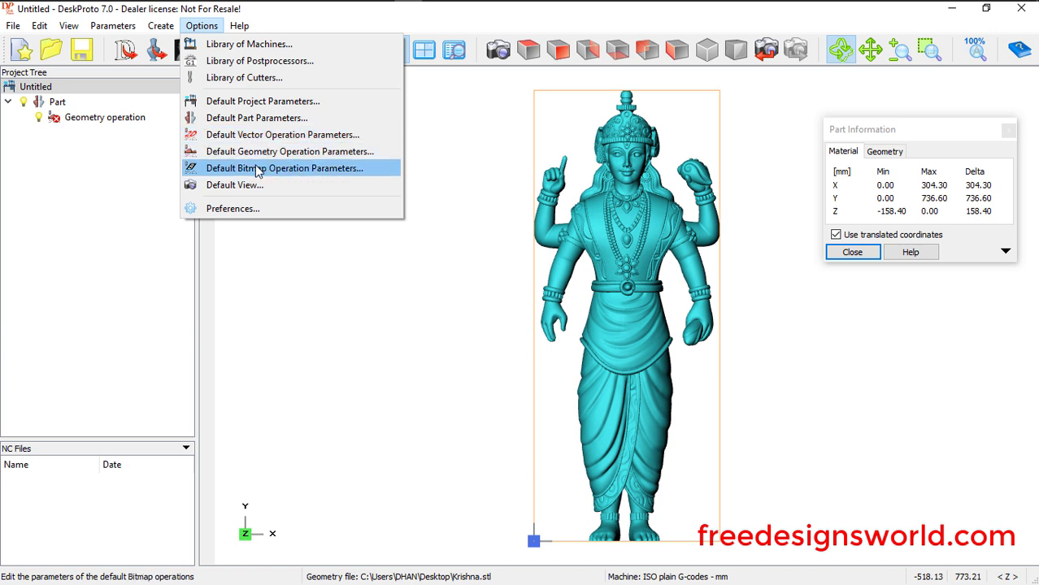
# - Try the Right and Isometric views, then rotate the statue to a tilted upright angle
pyautogui.click(504, 311)
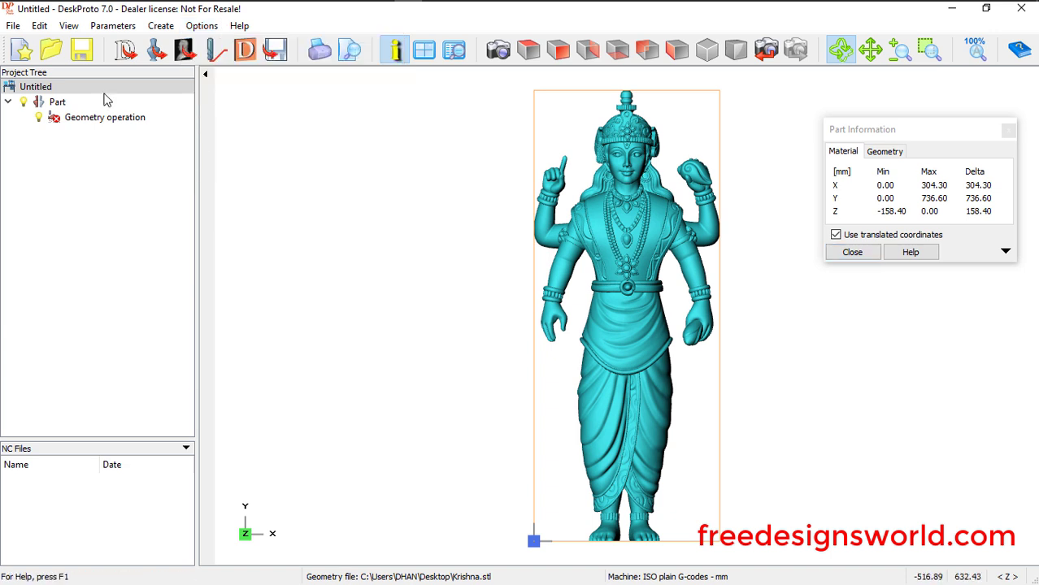
pyautogui.click(73, 88)
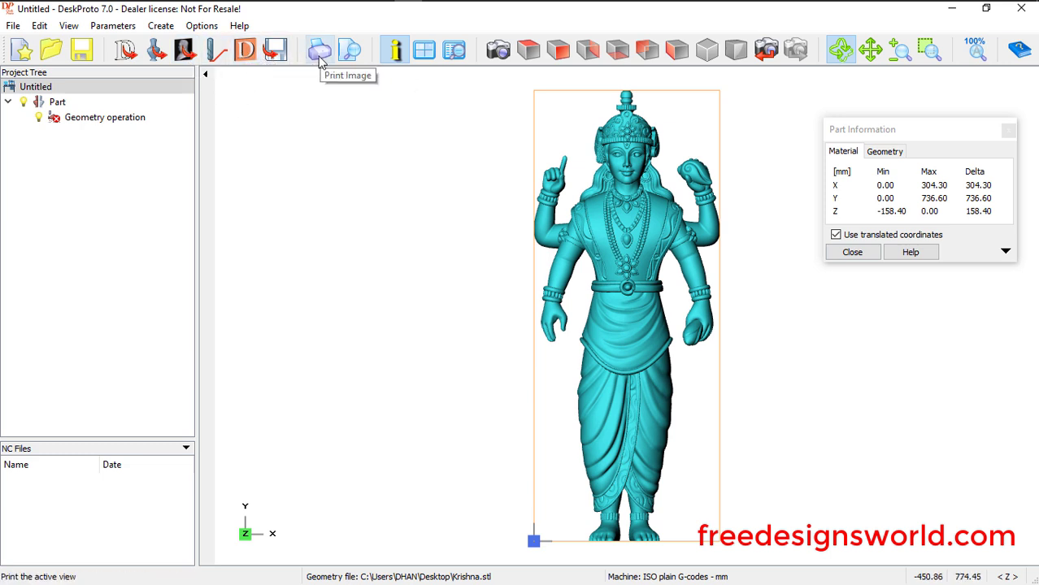
pyautogui.click(498, 51)
pyautogui.press('Escape')
pyautogui.click(588, 50)
pyautogui.click(706, 51)
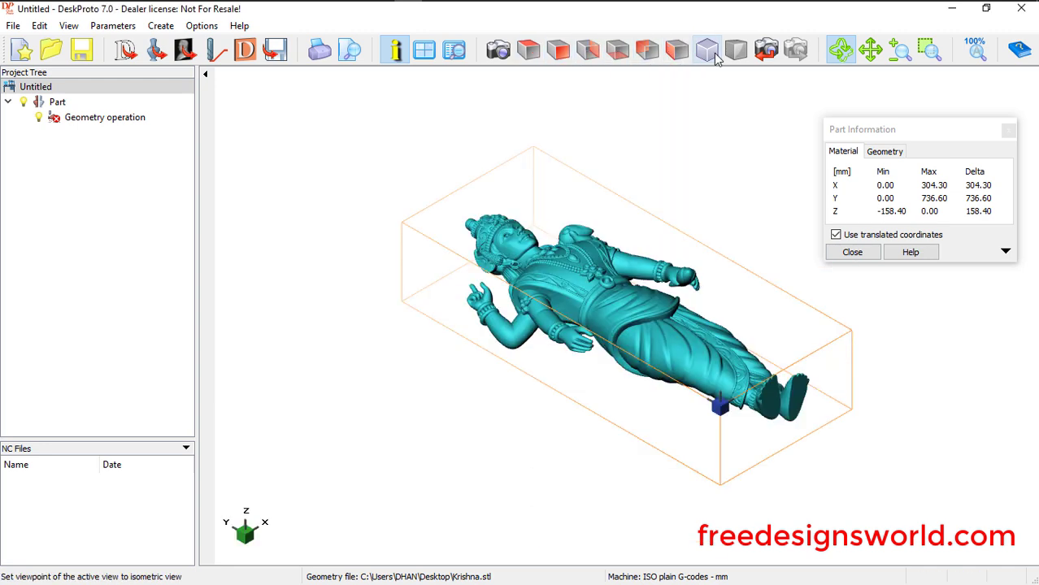
pyautogui.click(766, 50)
pyautogui.moveTo(634, 325); pyautogui.dragTo(663, 190)
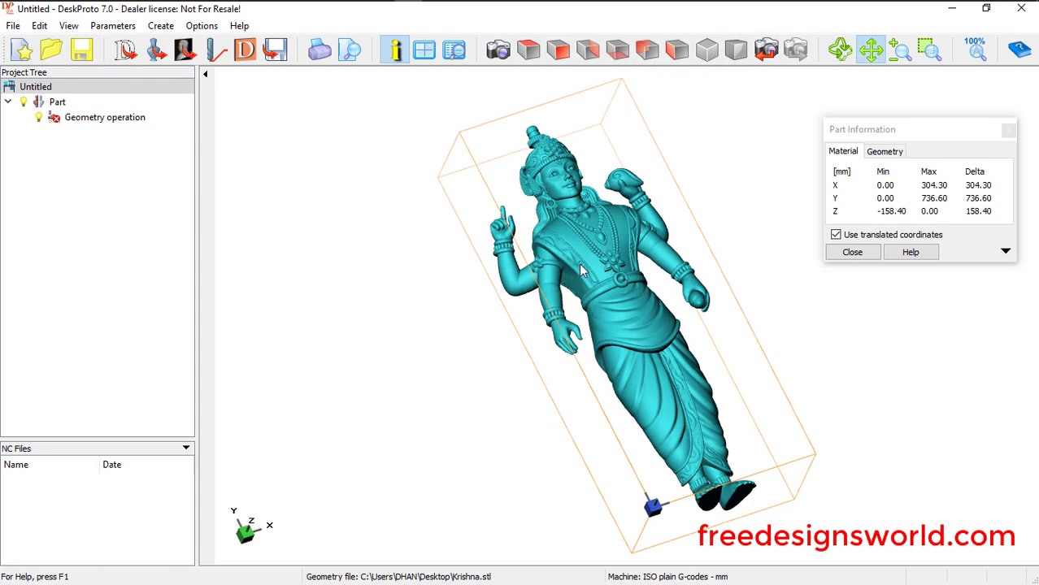